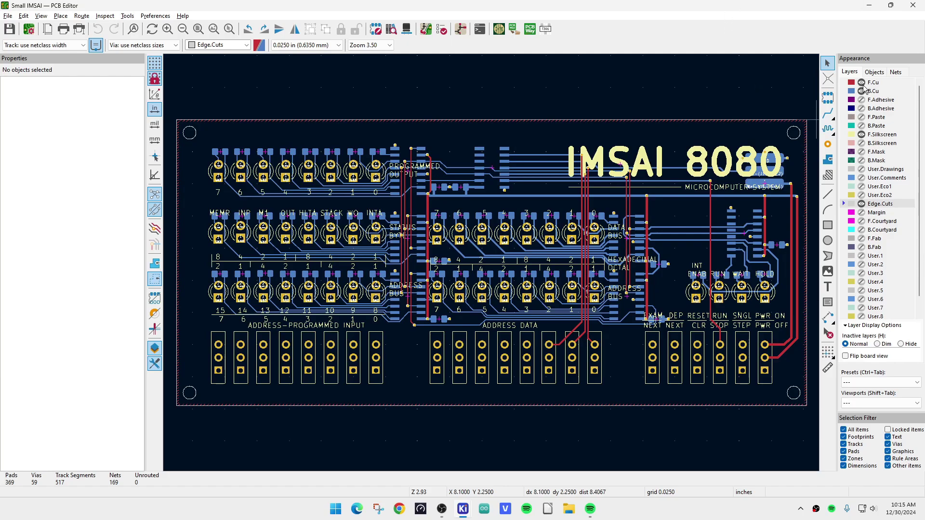
- Hide the B.Cu layer, then inspect the front of the IMSAI 8080 board in the 3D viewer and close it
left_click(862, 91)
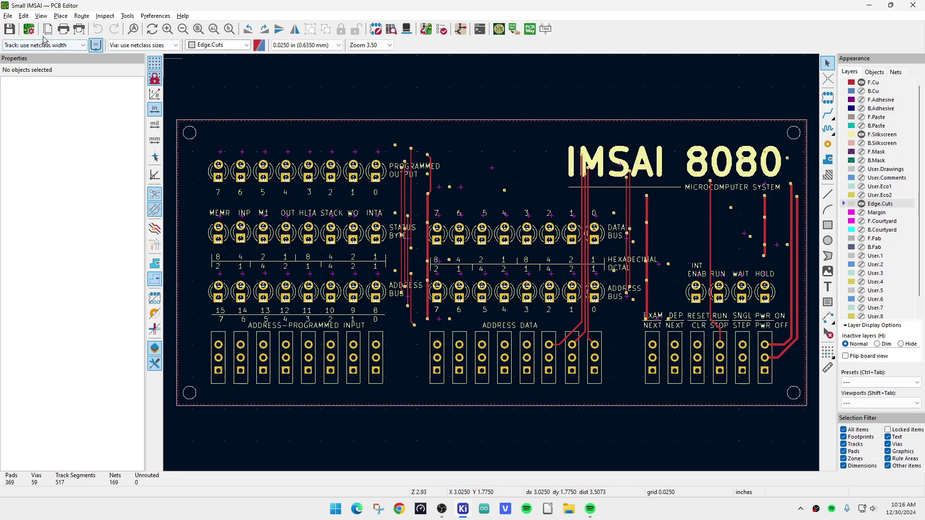
left_click(41, 16)
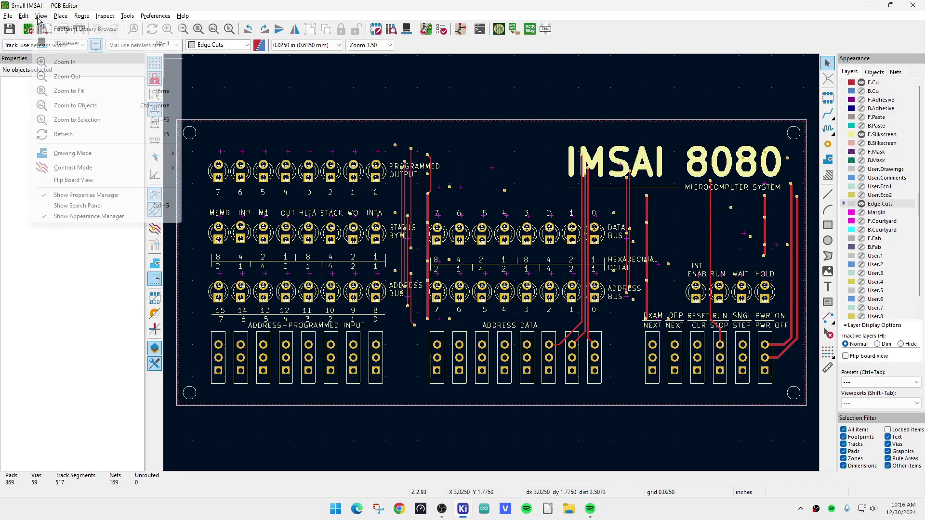
left_click(60, 43)
left_click_drag(499, 313, 556, 209)
scroll(418, 262, "up", 2)
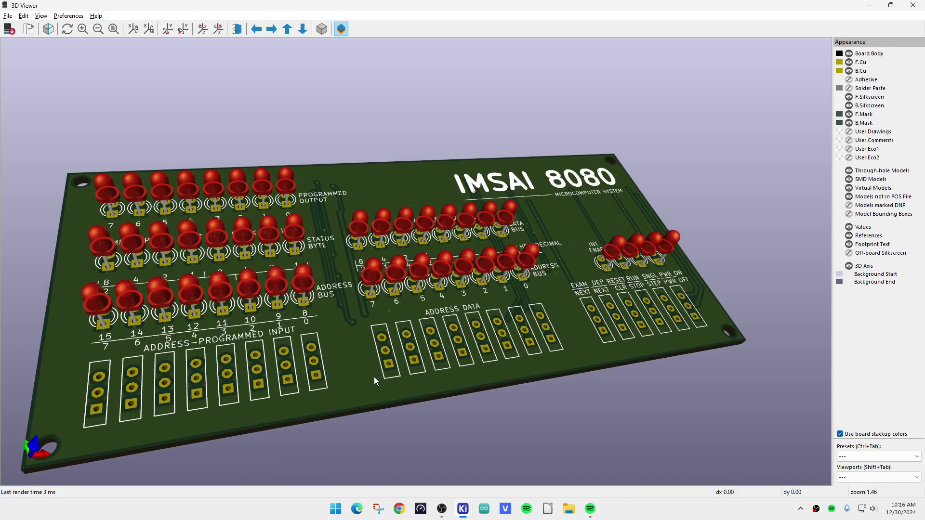
left_click_drag(246, 373, 270, 377)
left_click_drag(360, 295, 344, 352)
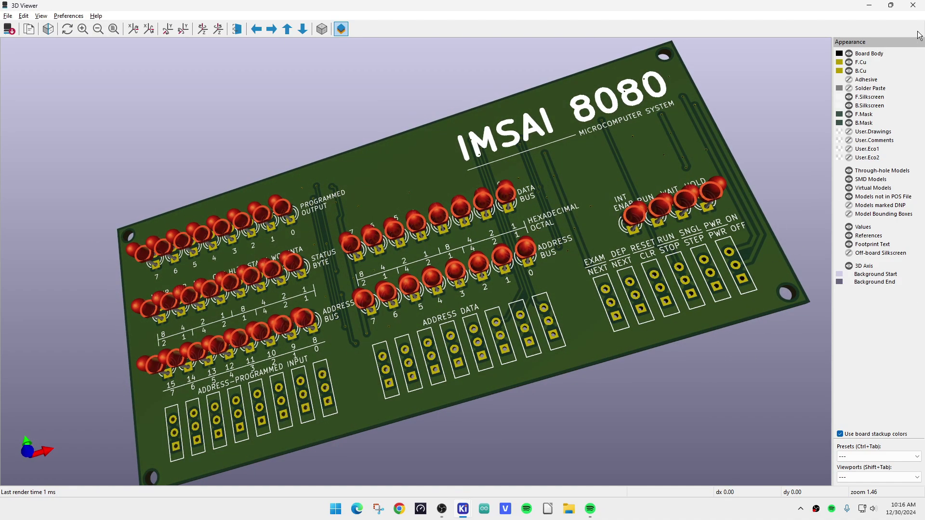
left_click(912, 5)
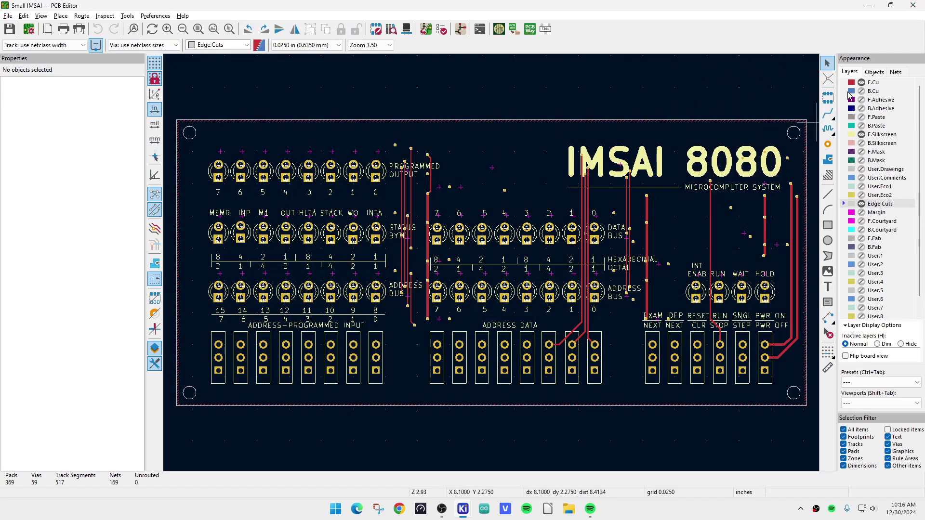
- Show the B.Cu layer again and hide the F.Silkscreen layer
left_click(861, 91)
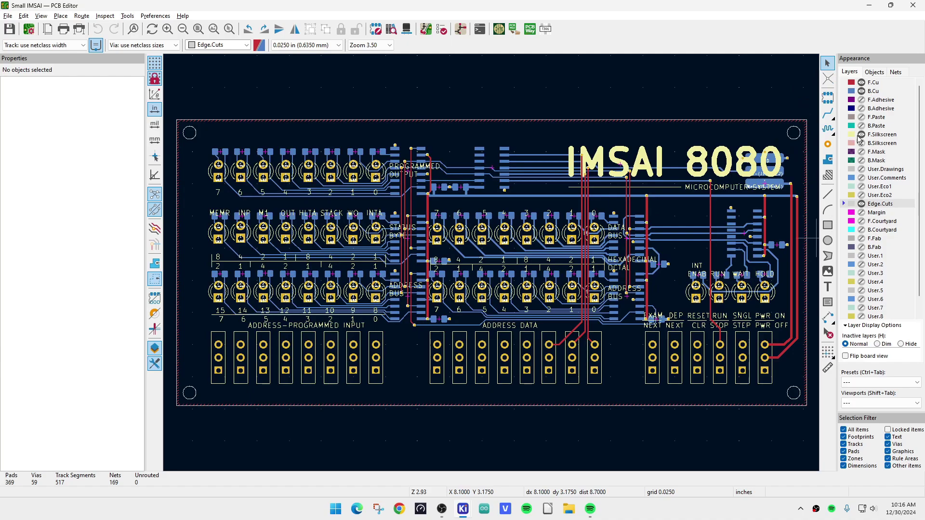
left_click(861, 135)
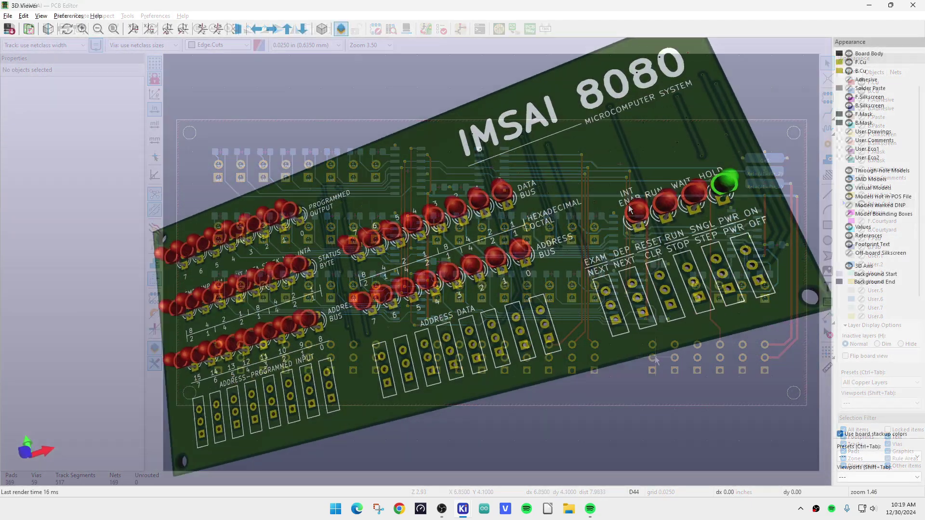
- Examine the back of the board in the 3D model, including its chips, resistors, capacitors and silkscreen artwork
left_click_drag(463, 231, 289, 244)
scroll(502, 212, "up", 3)
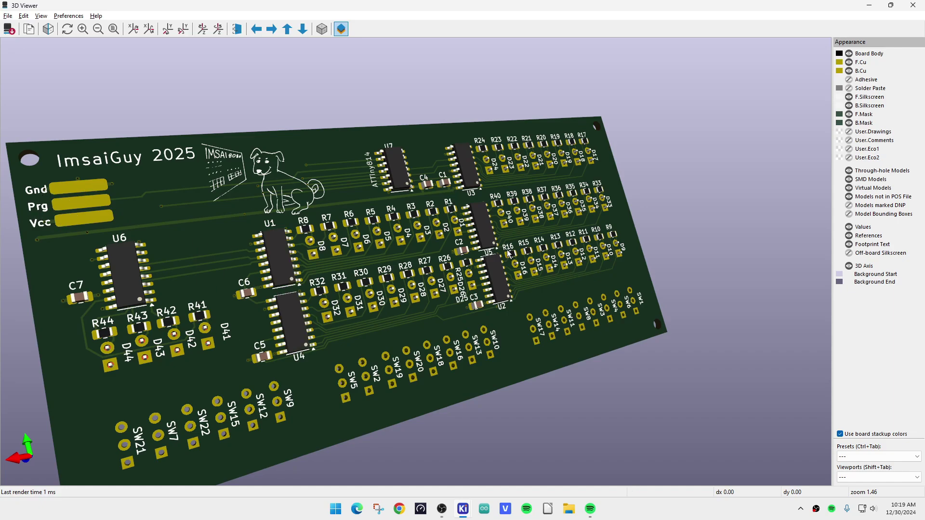
scroll(387, 282, "up", 2)
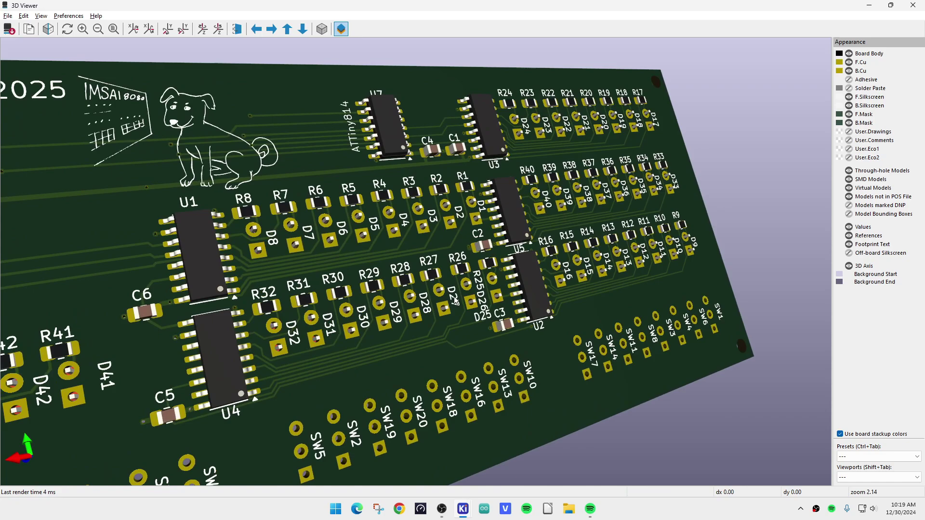
scroll(345, 252, "down", 2)
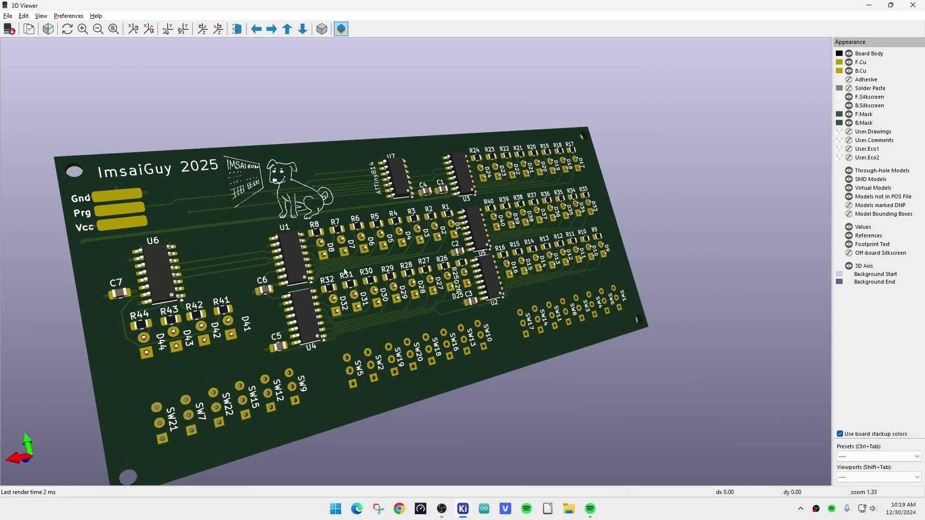
scroll(98, 133, "up", 4)
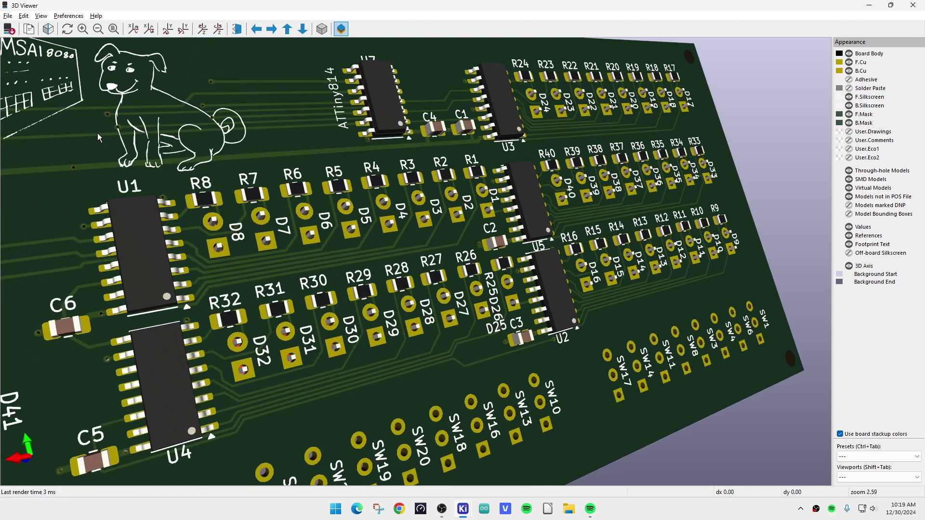
scroll(97, 133, "down", 2)
left_click_drag(97, 133, 112, 115)
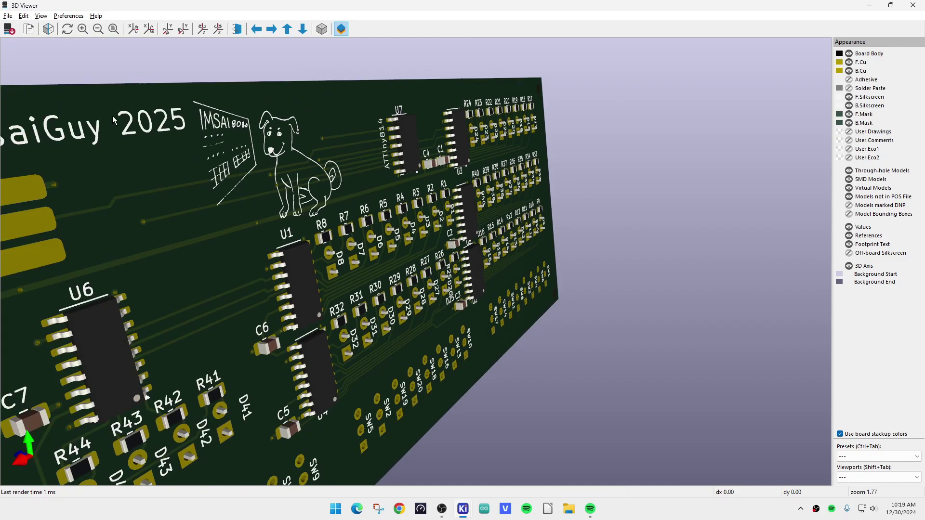
scroll(205, 117, "up", 1)
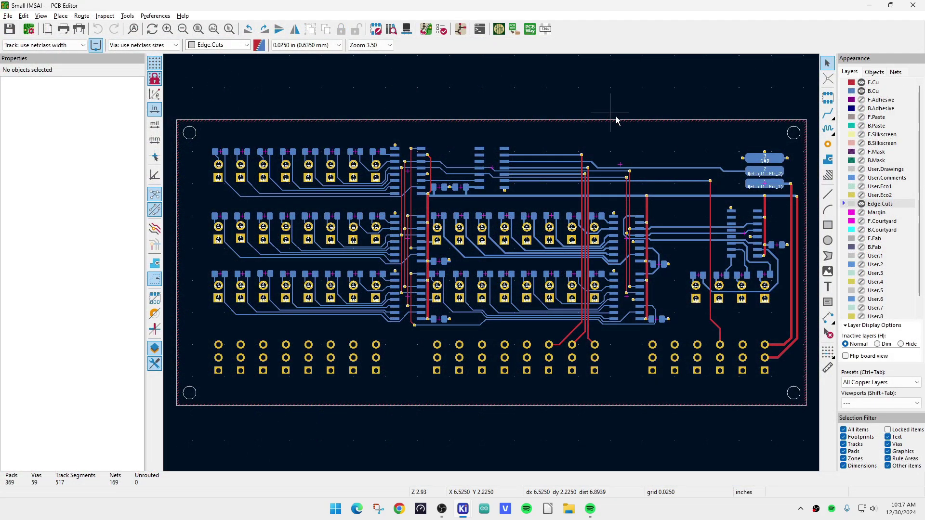
- Switch to the schematic and examine the ATtiny814 microcontroller wiring and the 74HC595 shift registers driving the LEDs
left_click(462, 33)
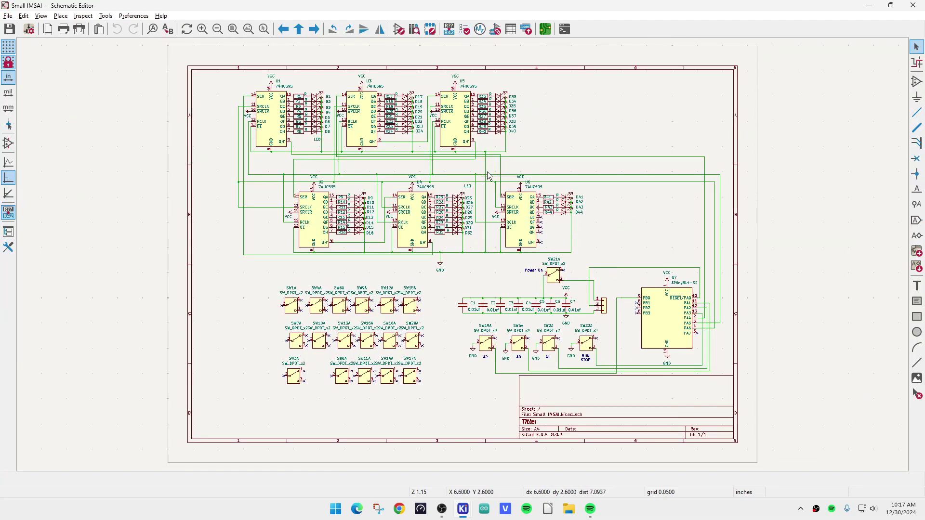
scroll(691, 315, "up", 5)
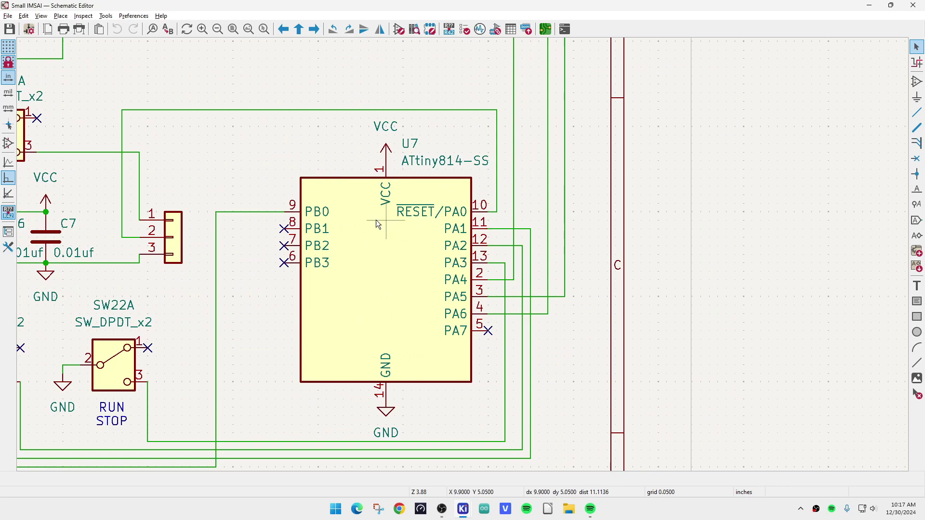
scroll(360, 238, "down", 6)
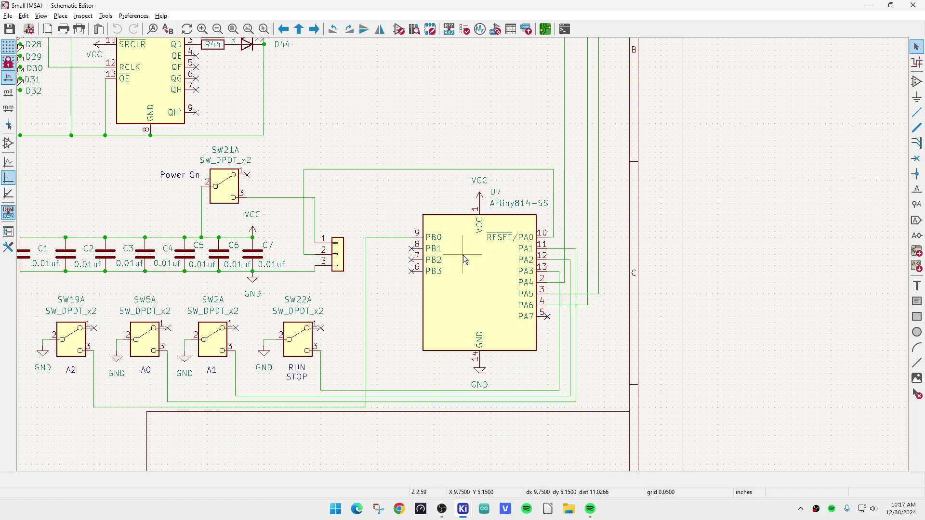
scroll(365, 165, "up", 3)
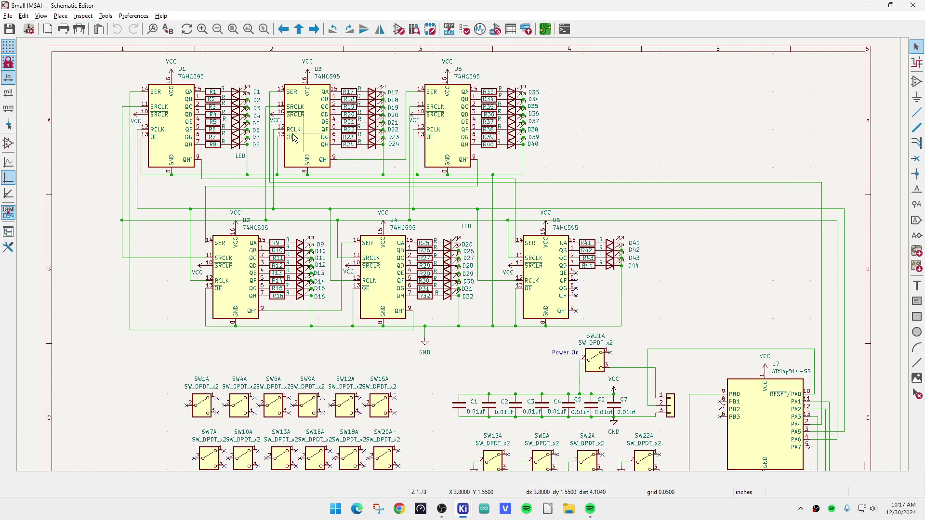
scroll(237, 154, "down", 3)
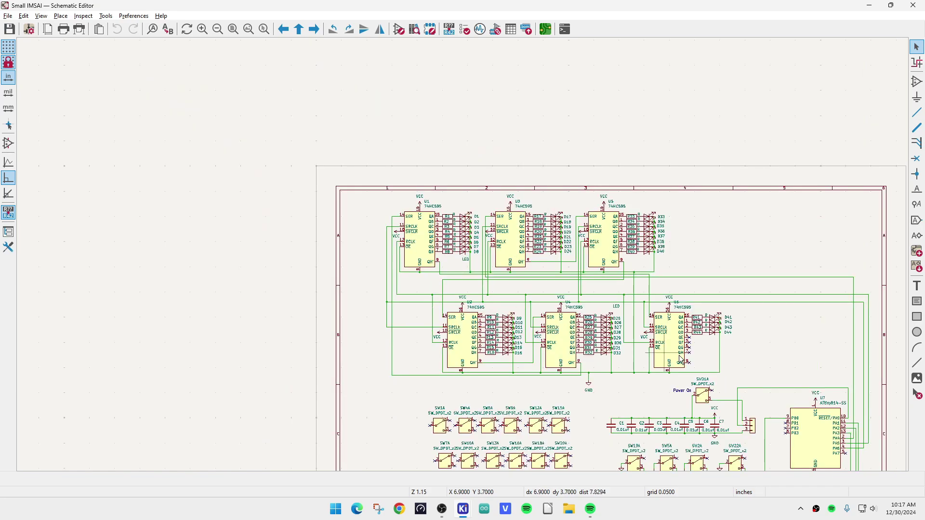
- Examine the schematic's Power On switch, 0.01uf capacitors, three-pin connector, and the A0, A1, A2 and RUN/STOP switches
scroll(465, 261, "up", 5)
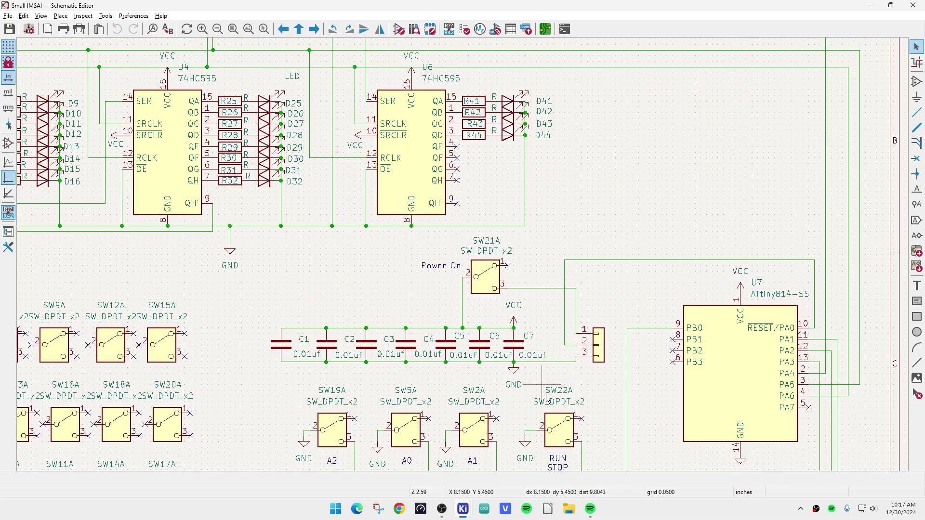
scroll(547, 426, "down", 1)
scroll(492, 231, "up", 1)
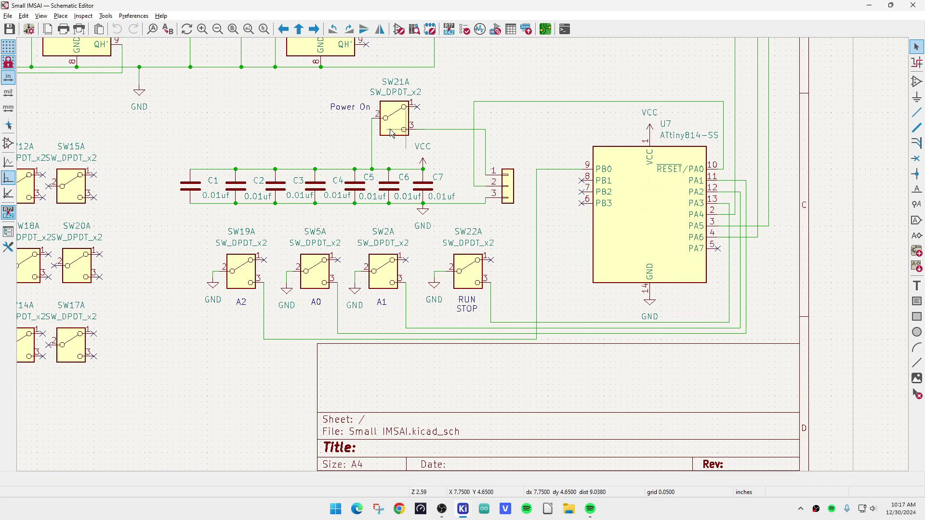
scroll(483, 183, "down", 3)
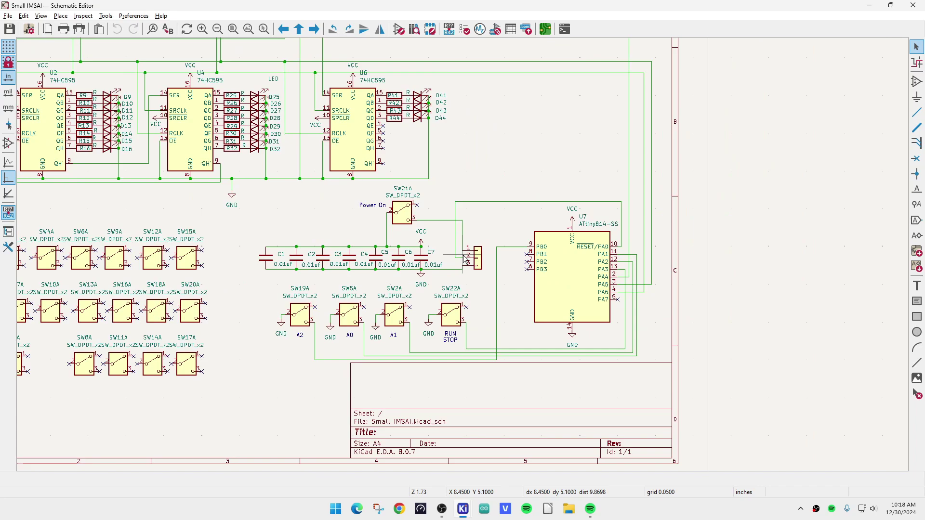
scroll(466, 259, "down", 2)
scroll(465, 259, "up", 4)
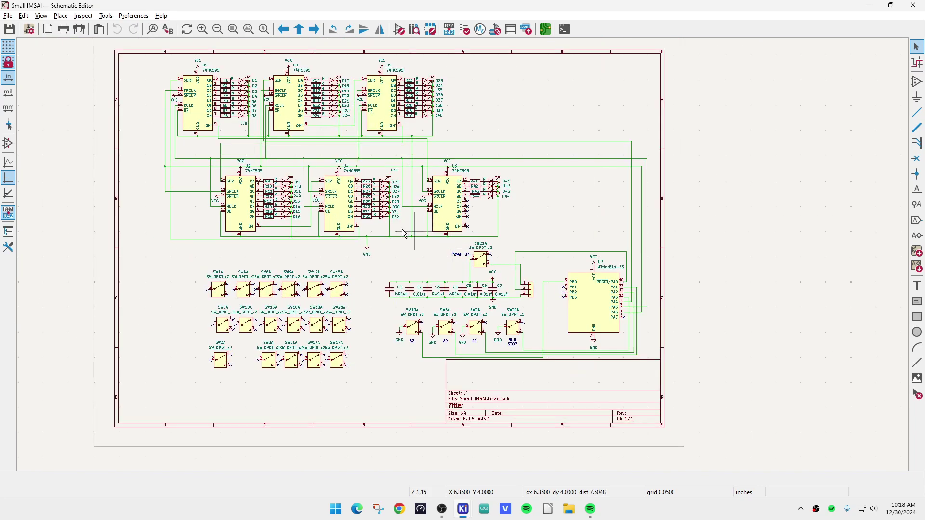
scroll(464, 259, "down", 2)
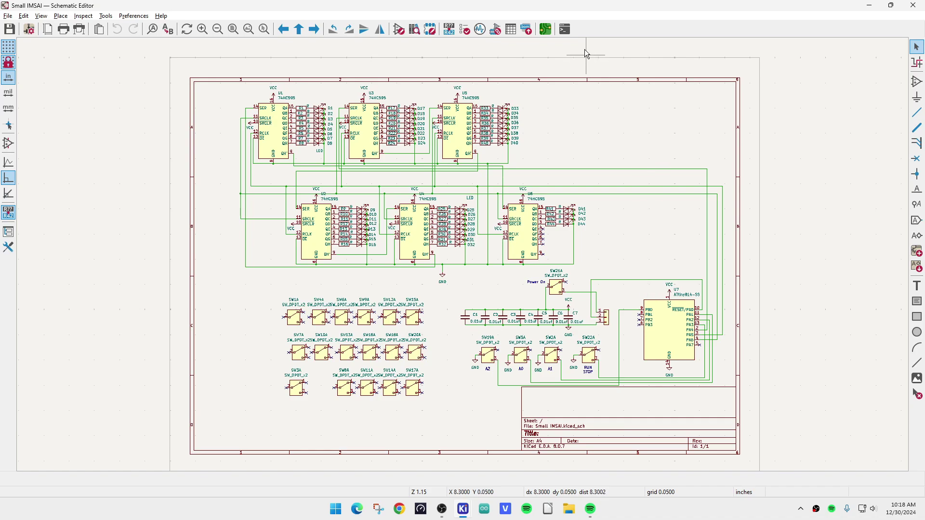
- Return to the PCB layout and examine the three connector pads and the copper routing across the board
left_click(545, 29)
scroll(780, 236, "up", 1)
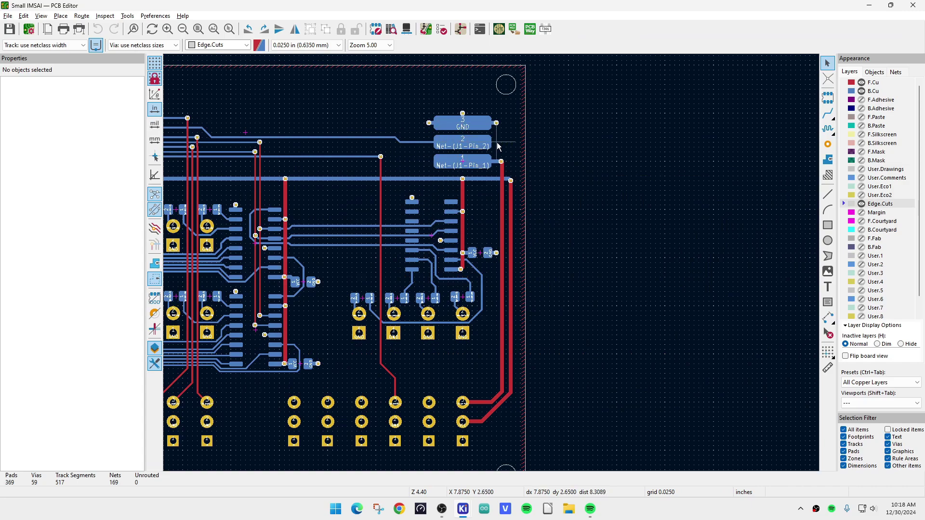
scroll(444, 166, "down", 1)
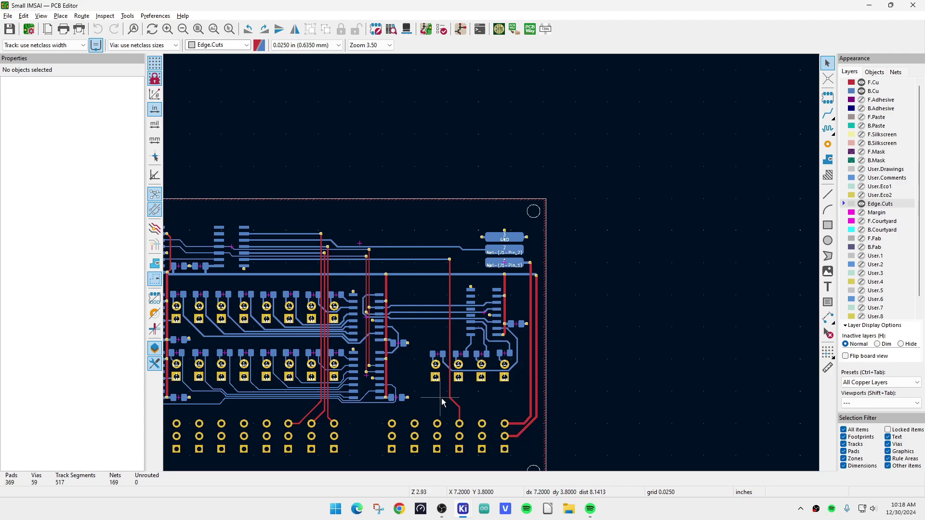
scroll(472, 236, "down", 2)
scroll(473, 236, "up", 2)
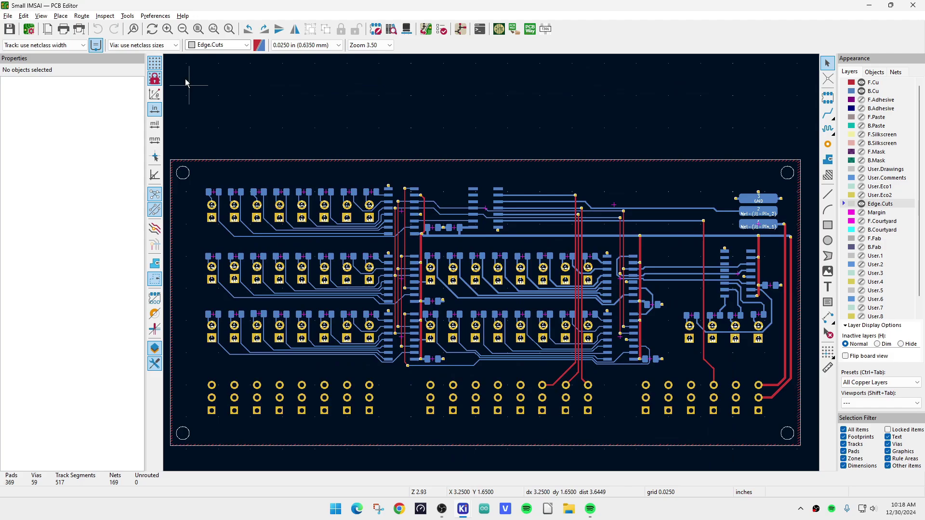
- Open the board in the 3D viewer and inspect its front face with the LEDs and switch holes at an angle
left_click(41, 16)
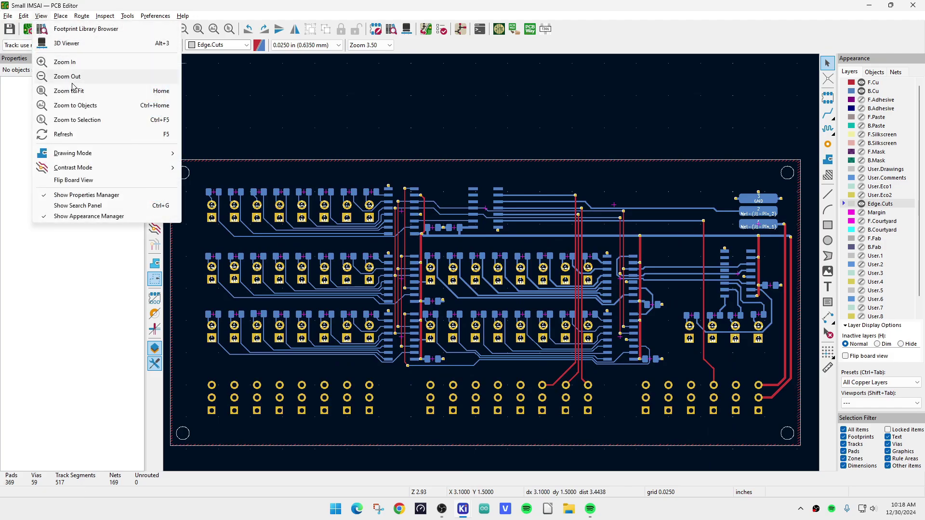
left_click(66, 43)
left_click_drag(506, 321, 373, 268)
scroll(428, 344, "up", 2)
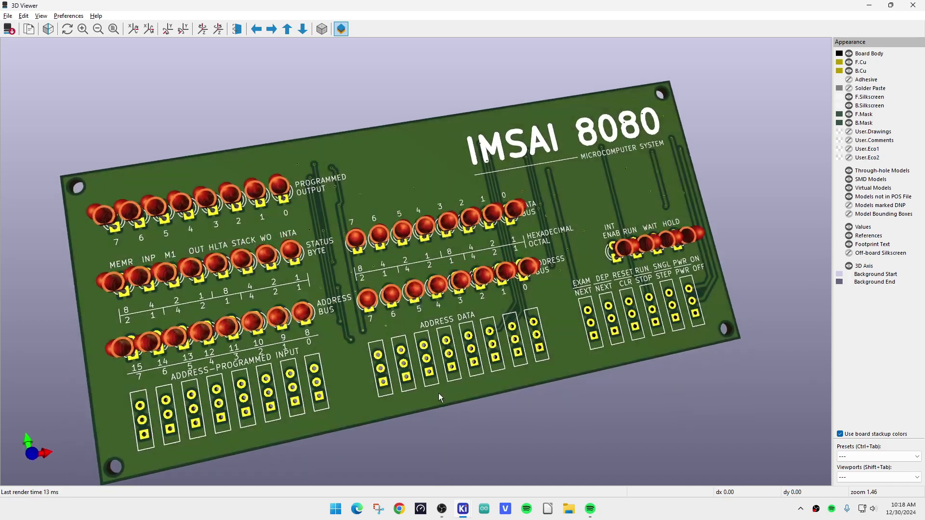